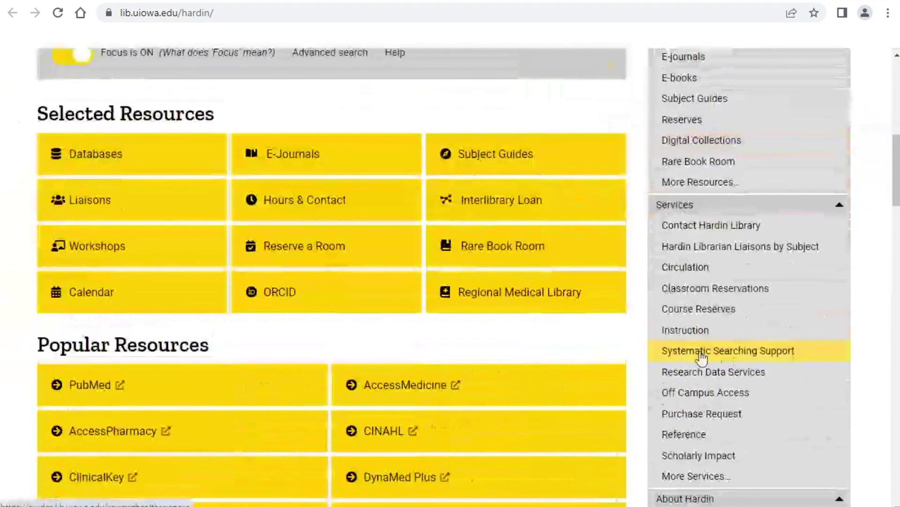
Open PubMed from the library's popular resources and highlight the "=uialib" ending of its web address.
left_click(89, 393)
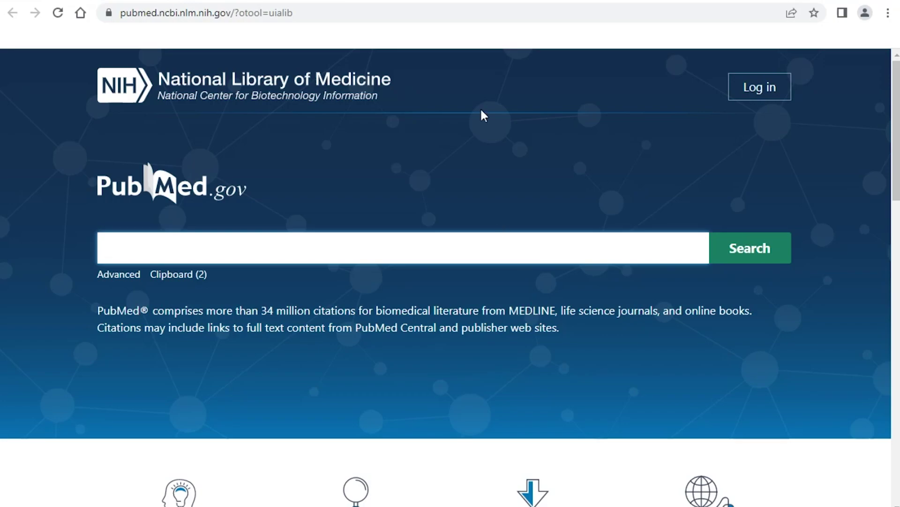
left_click_drag(305, 16, 265, 14)
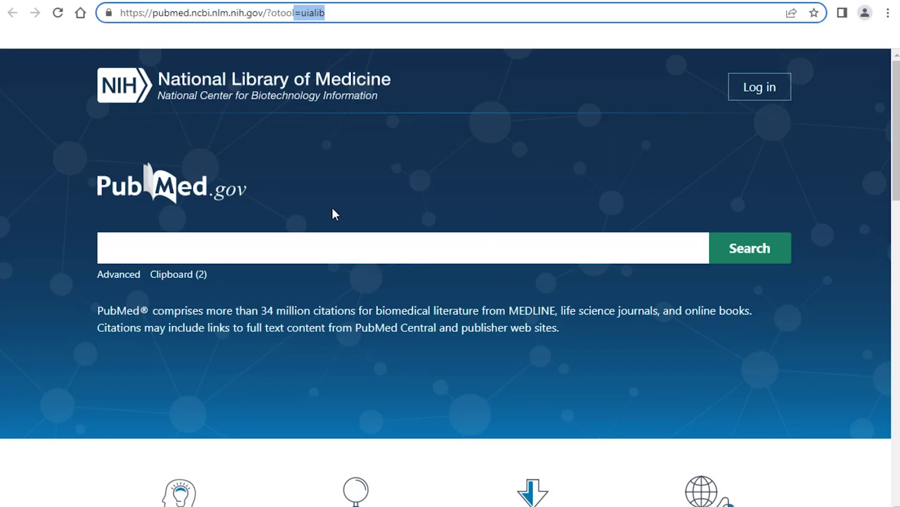
Search PubMed for "diabetes AND exercise AND outcomes" and clear the applied Clinical Study filter.
left_click(286, 246)
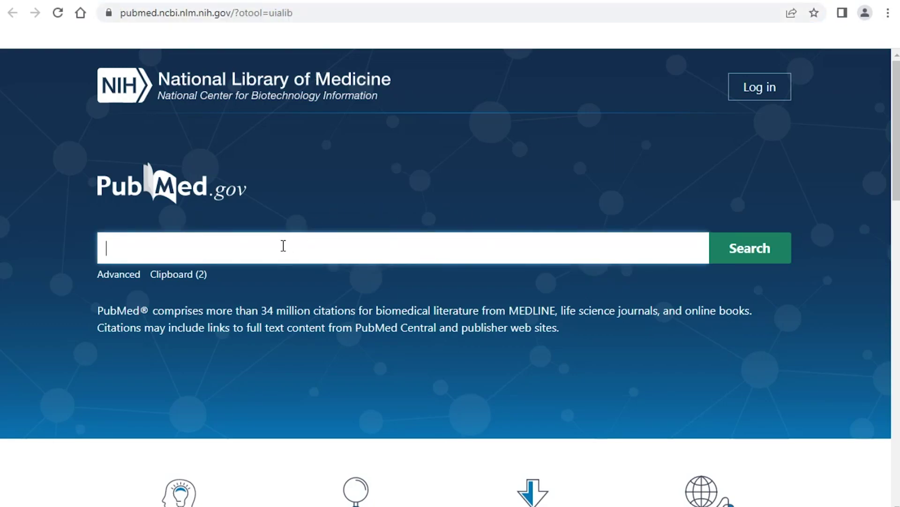
type("ecer")
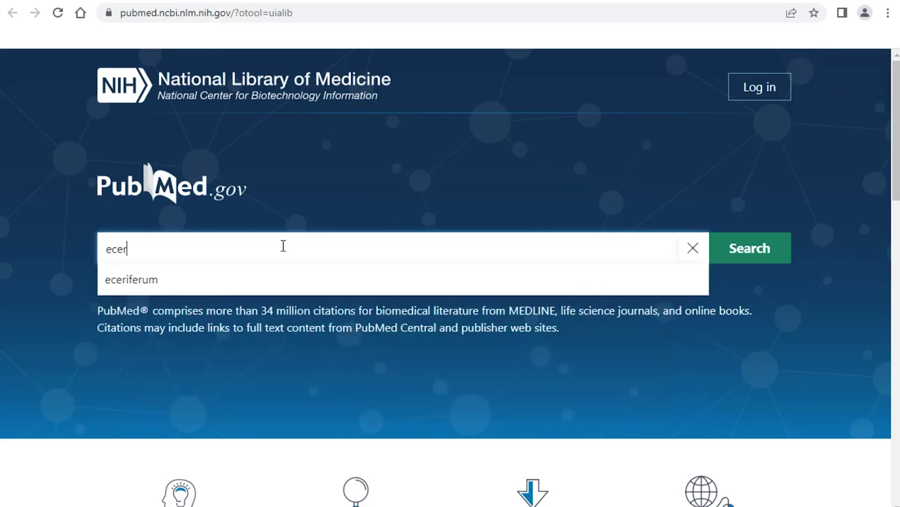
key("BackSpace")
key("BackSpace")
key("BackSpace")
type("dia")
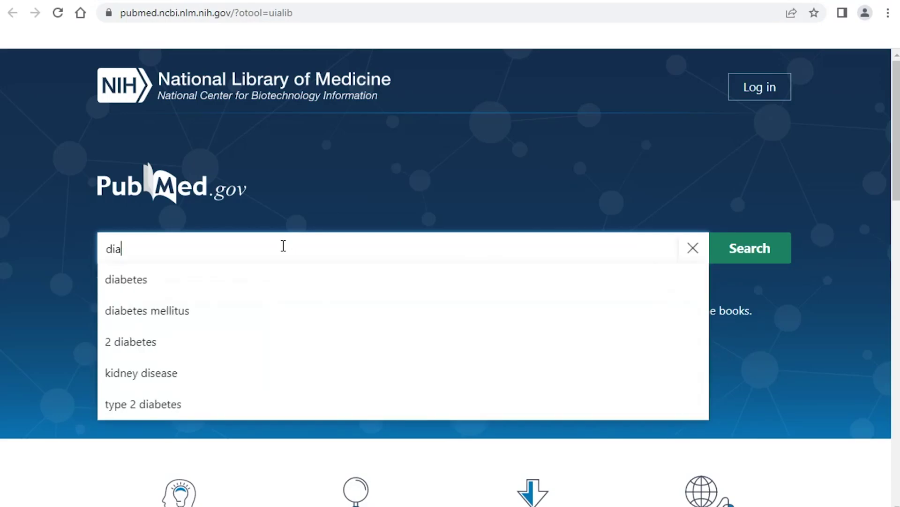
type("betes AND e")
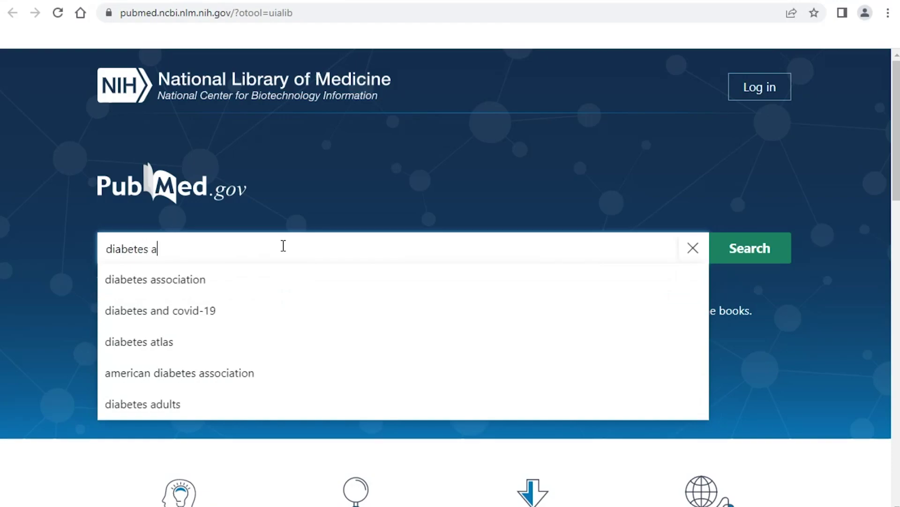
type("xercise AND outcomes")
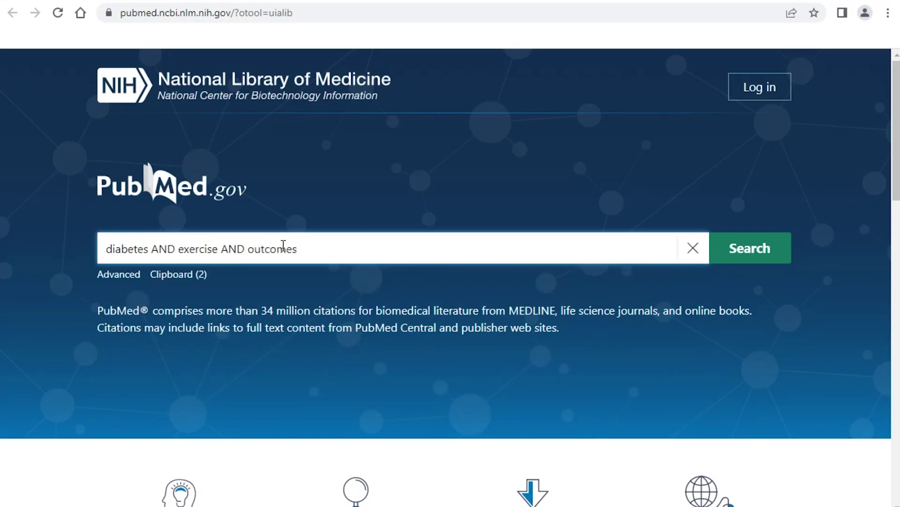
left_click(743, 258)
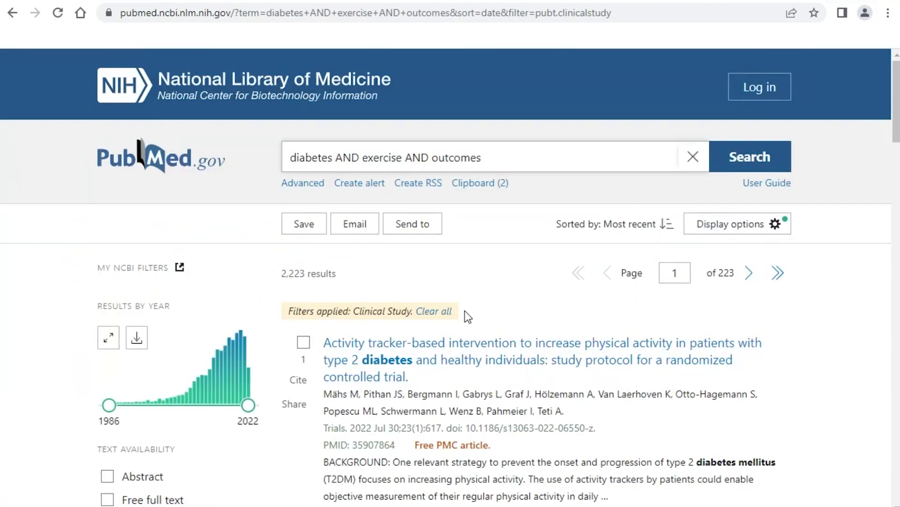
left_click(434, 312)
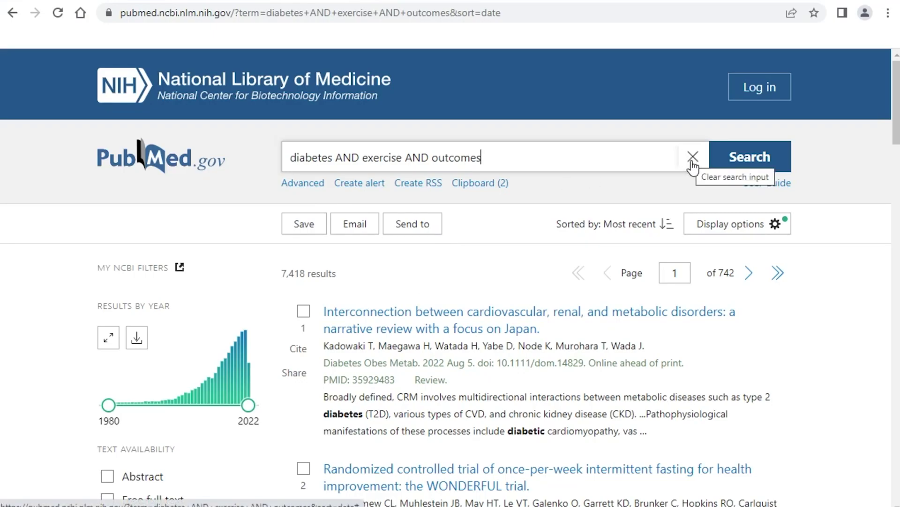
Replace the query with "type 2 diabetes AND walking AND blood glucose" and run the search.
left_click_drag(497, 158, 286, 161)
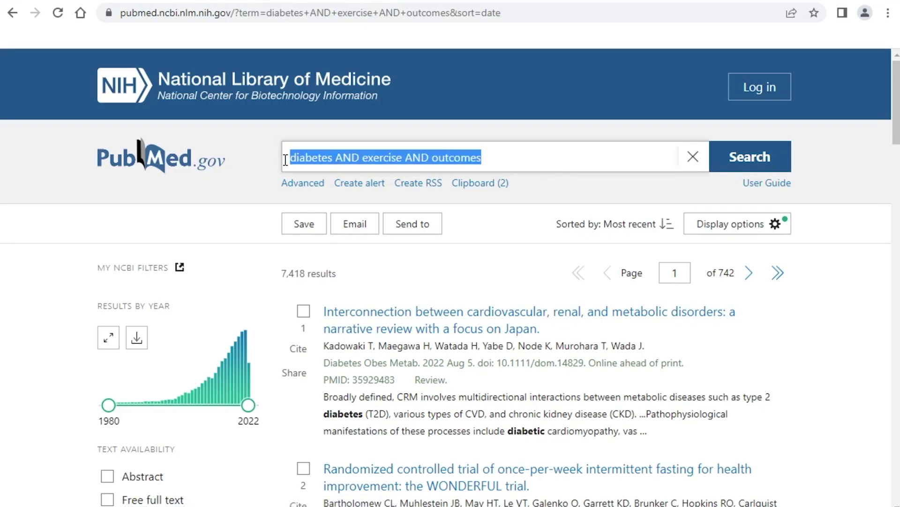
type("diaabete")
key("BackSpace")
key("BackSpace")
key("BackSpace")
key("BackSpace")
key("BackSpace")
key("BackSpace")
key("BackSpace")
key("BackSpace")
type("t")
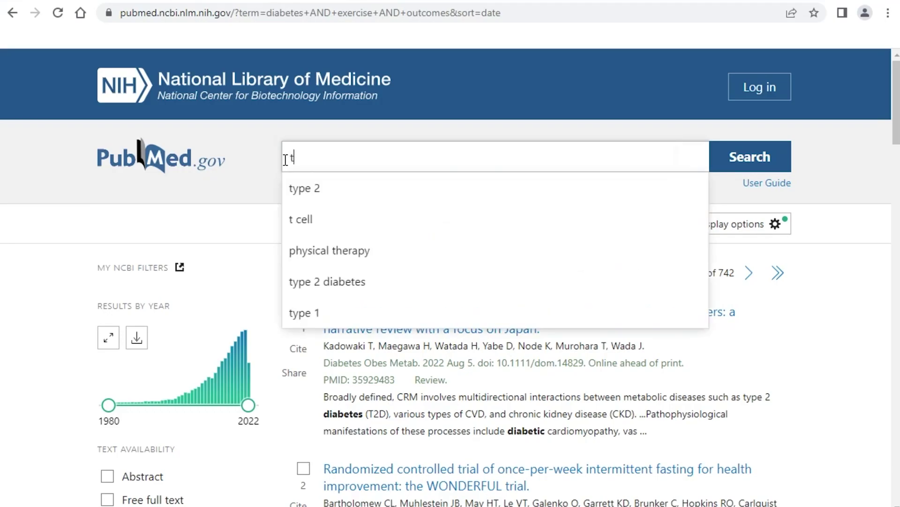
type("ype 2 diabetes AND")
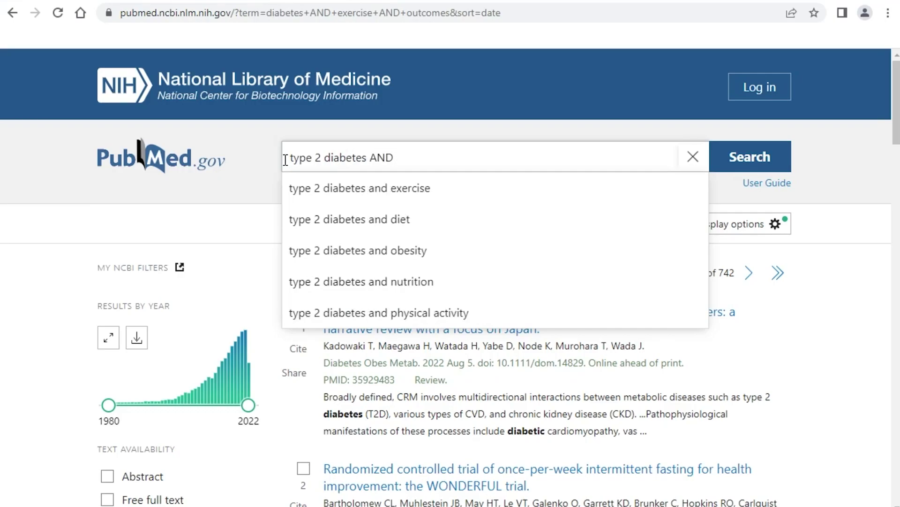
type(" walking")
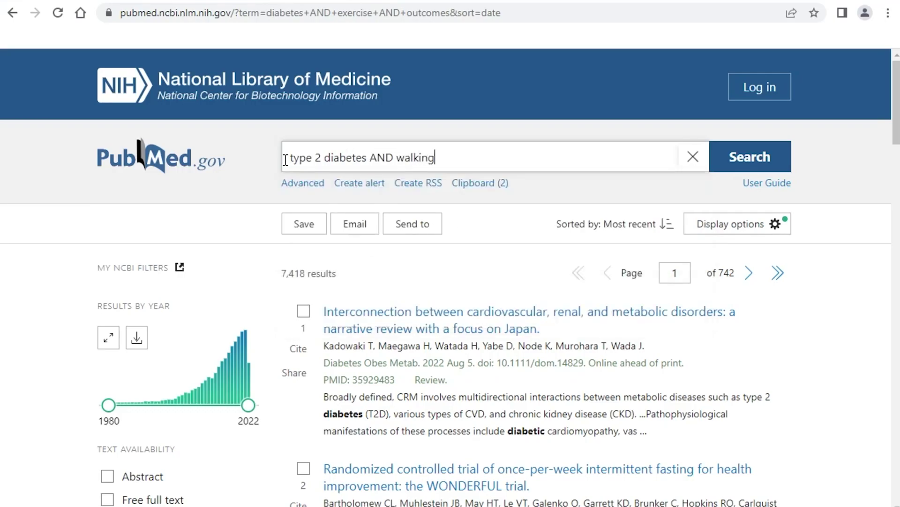
type(" AND blood glucose")
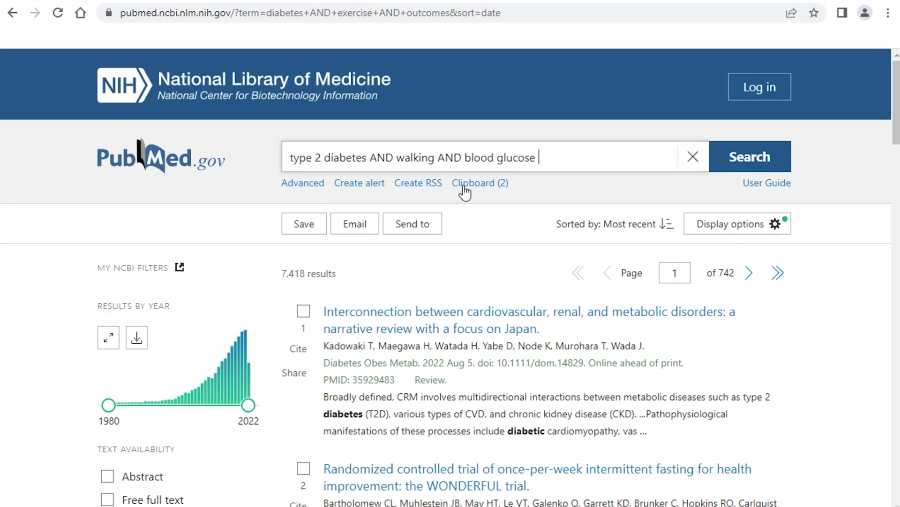
left_click(734, 165)
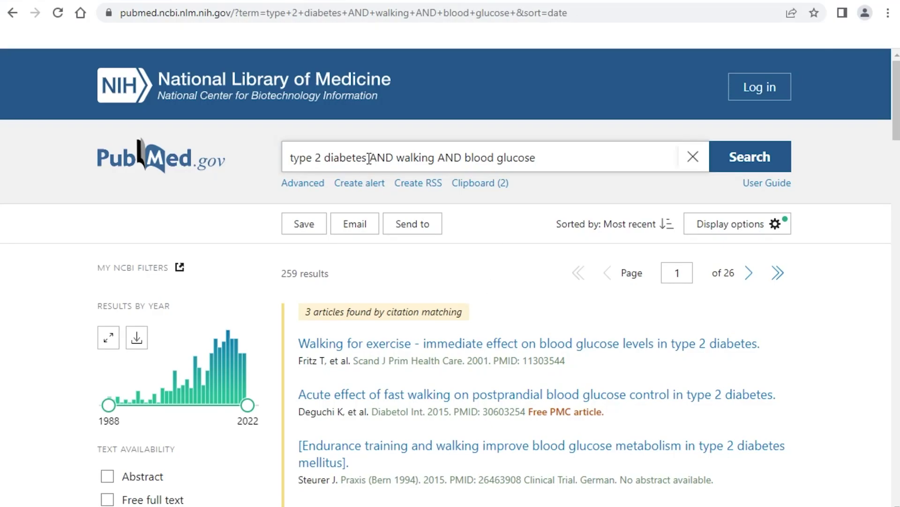
Replace "type 2 diabetes" in the query with "NIDDM" and run the search.
left_click_drag(368, 157, 287, 157)
type("NIDDM")
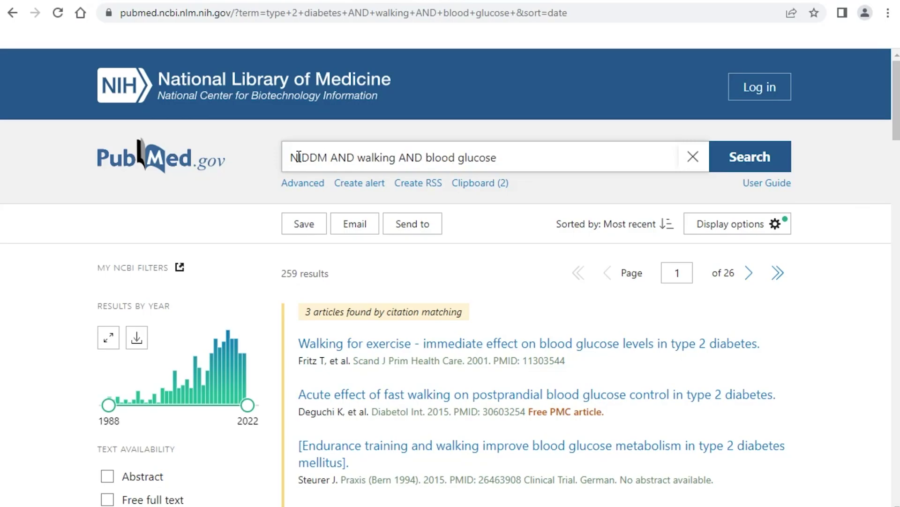
key("Return")
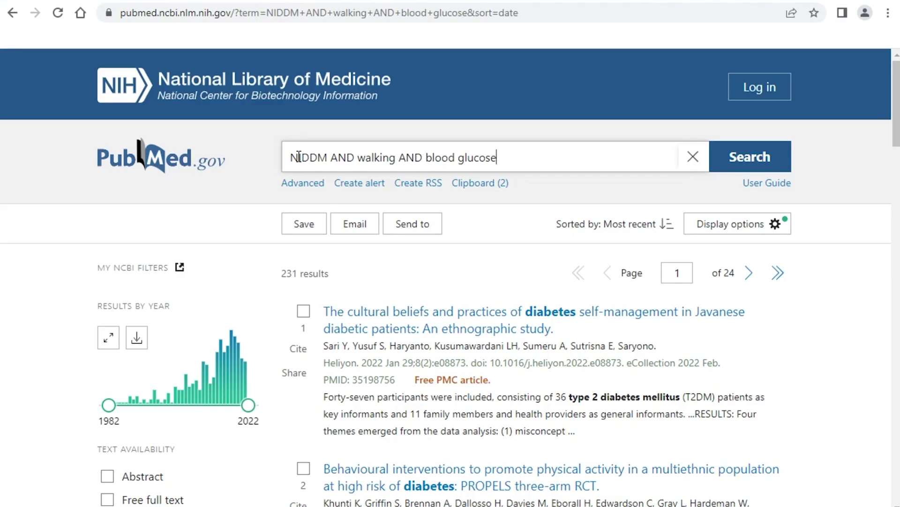
Reopen the results of the "type 2 diabetes AND walking AND blood glucose" search from the advanced search history.
left_click(303, 183)
scroll(542, 325, "down", 5)
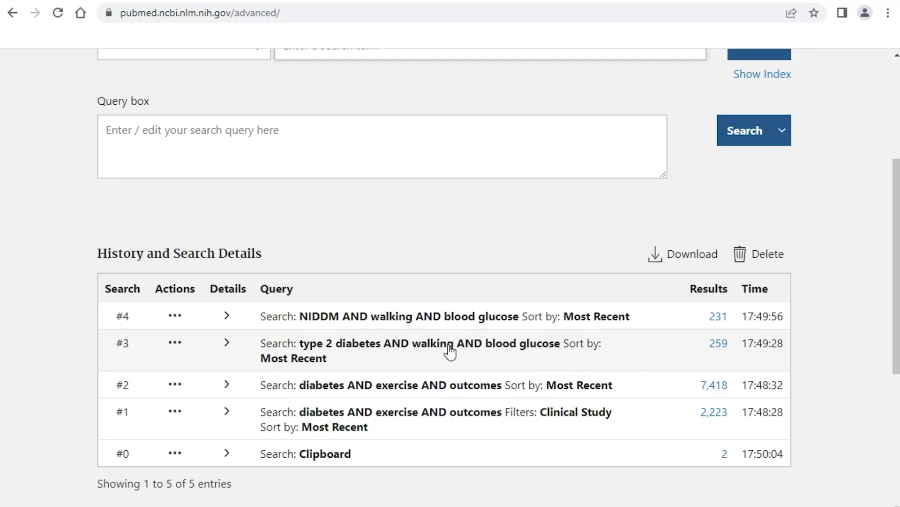
left_click(720, 345)
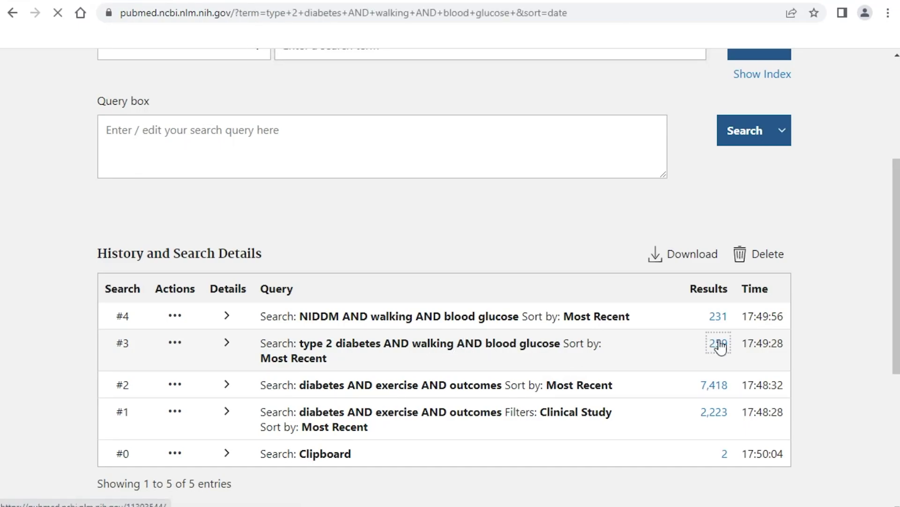
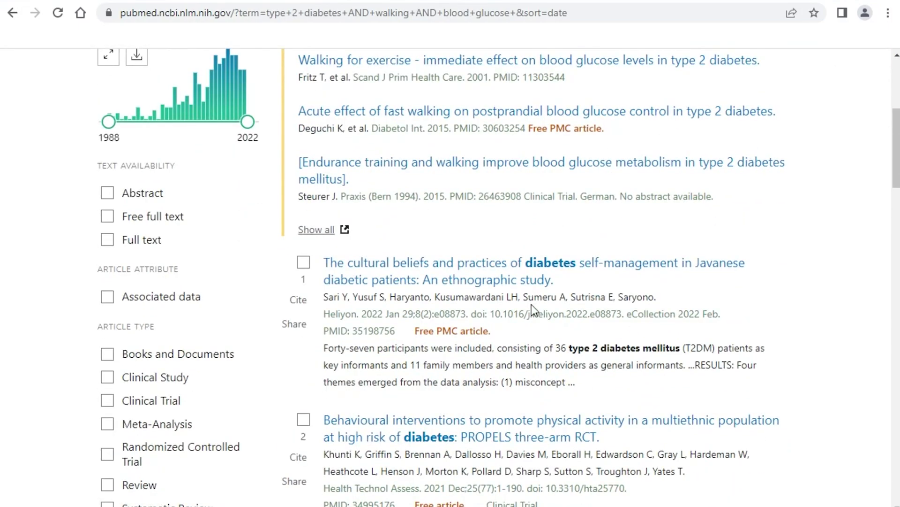
Try sorting the search results by Best match and restore the Most recent order.
scroll(534, 302, "up", 6)
left_click(729, 230)
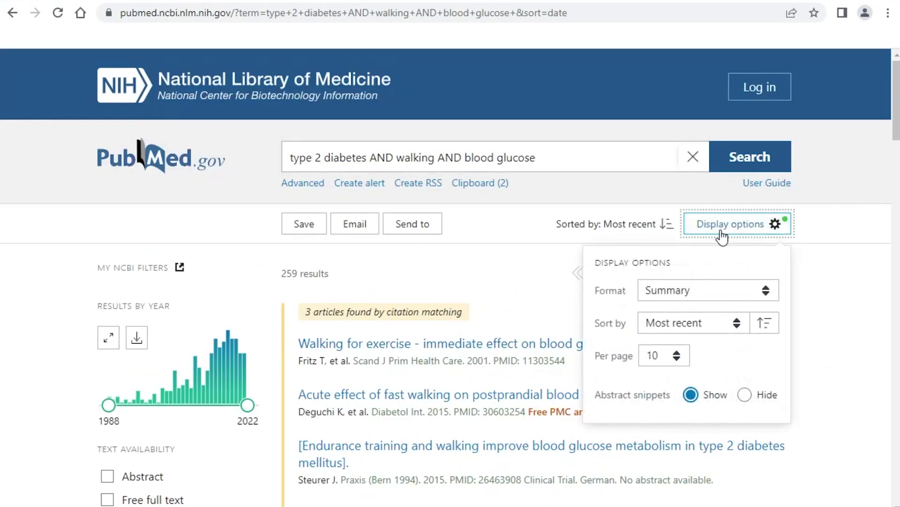
left_click(726, 322)
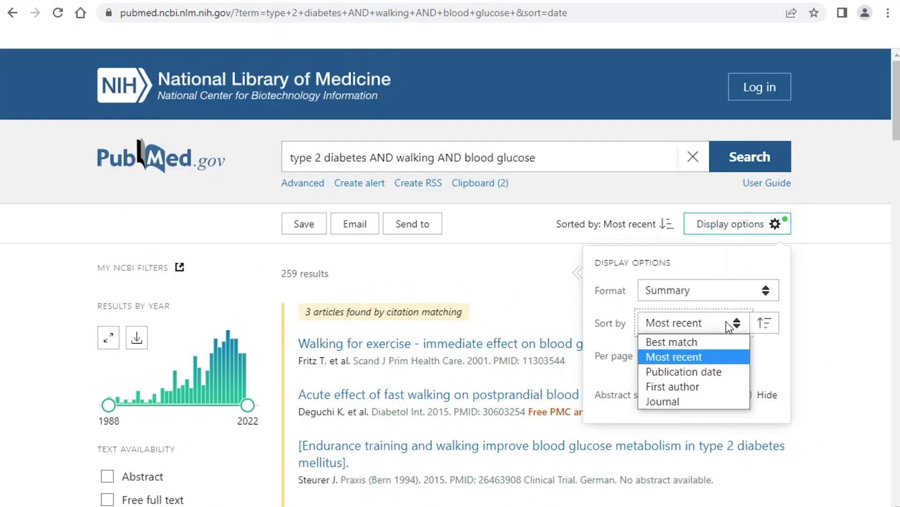
left_click(695, 347)
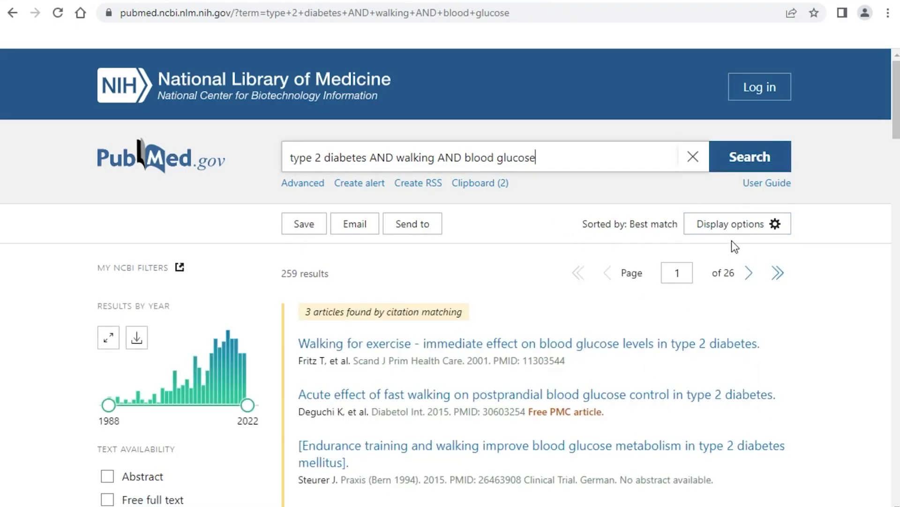
left_click(752, 229)
left_click(696, 321)
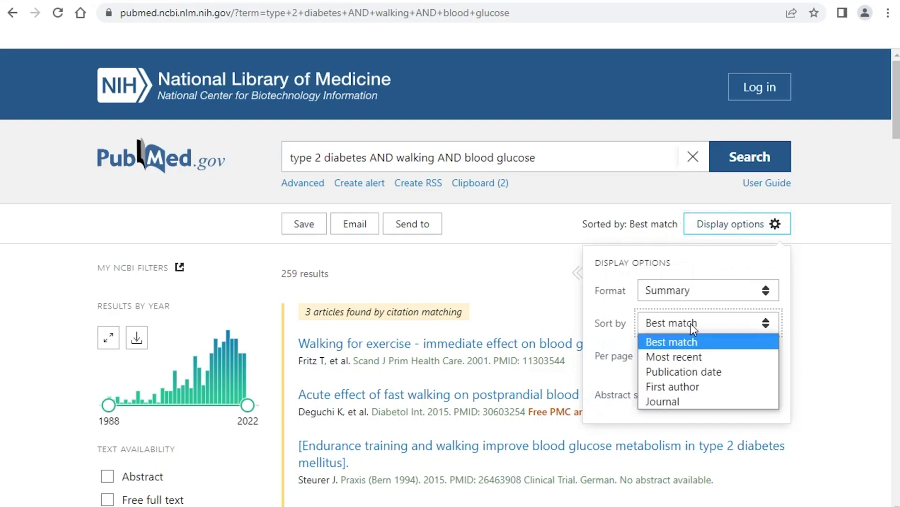
left_click(679, 354)
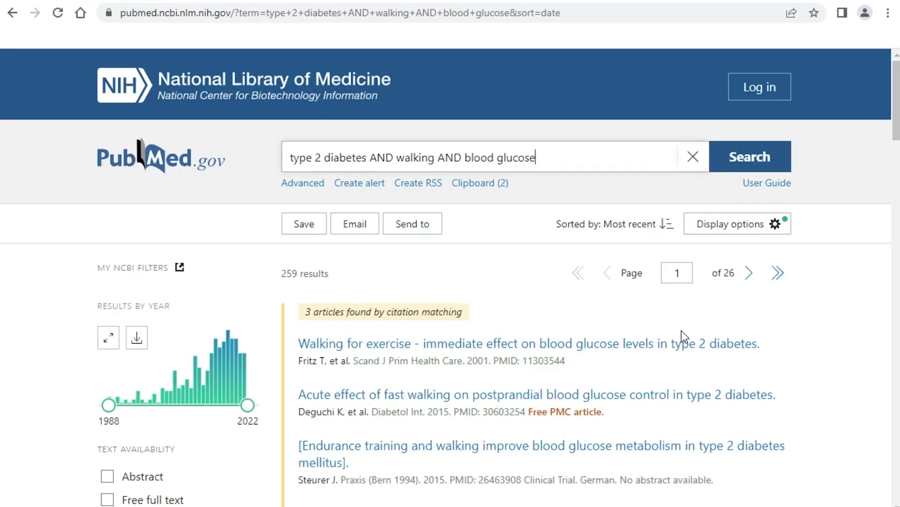
Change the display format of the search results from Summary to Abstract.
left_click(728, 236)
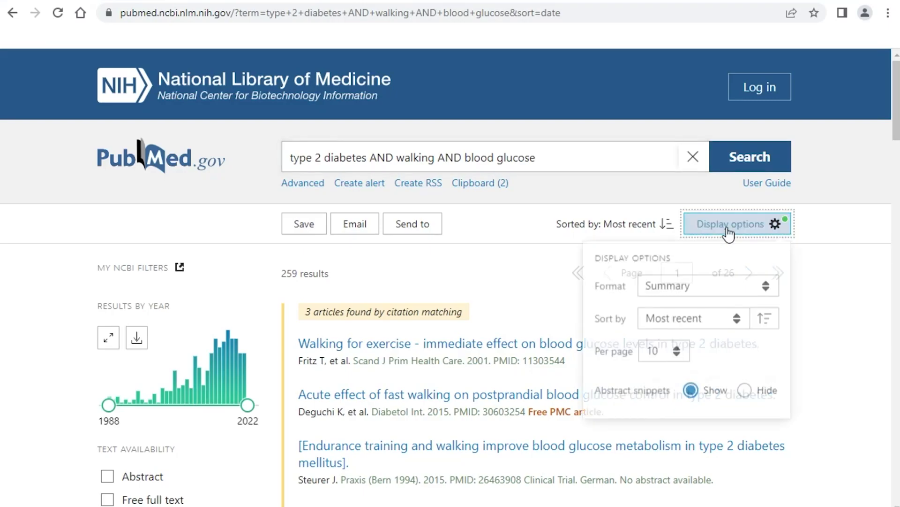
left_click(704, 298)
left_click(685, 323)
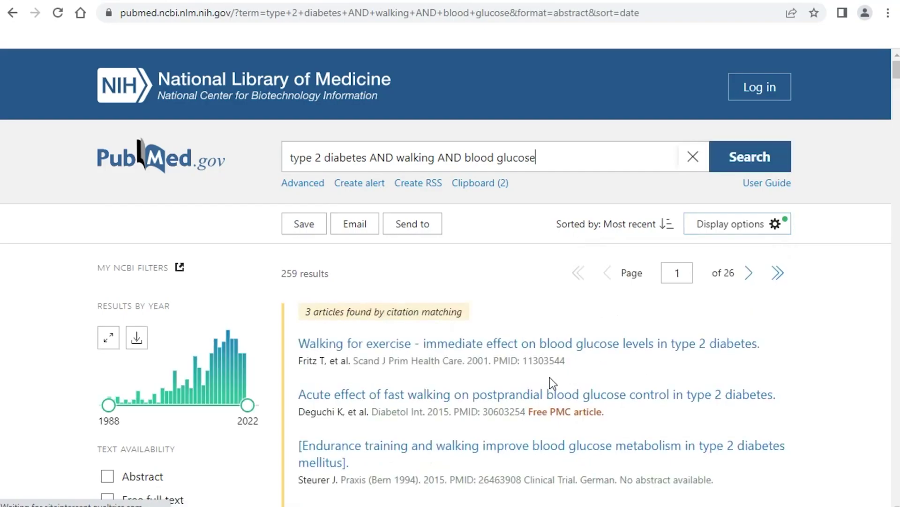
Open the full text of the second result, the PROPELS three-arm RCT article, through UILink and close its page.
scroll(567, 372, "down", 10)
scroll(578, 368, "down", 10)
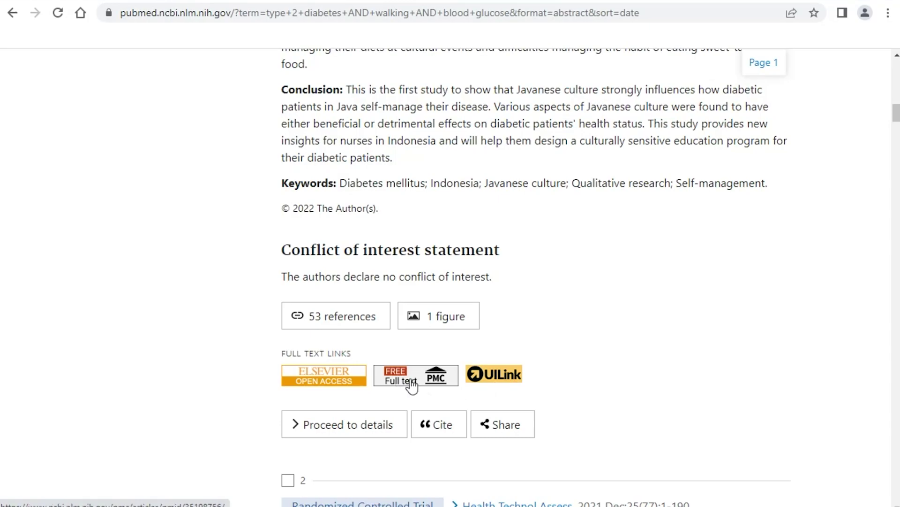
scroll(403, 380, "down", 2)
scroll(402, 378, "down", 15)
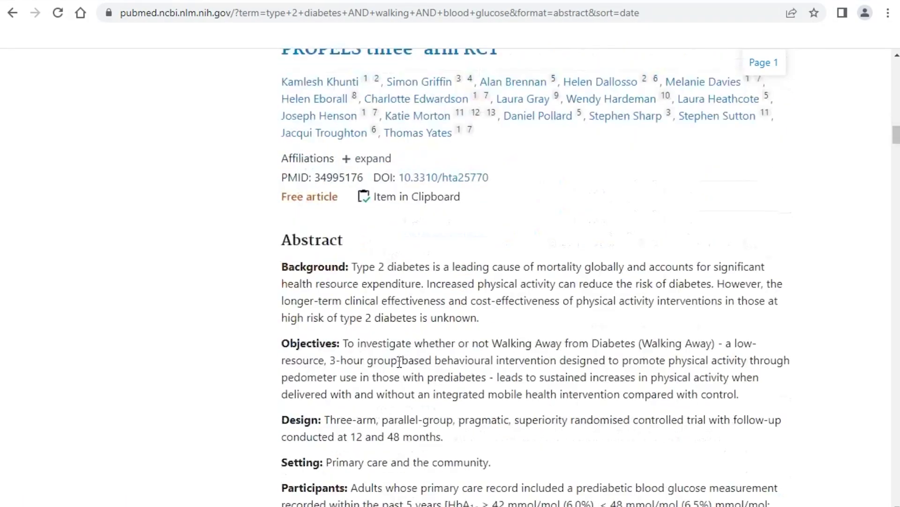
scroll(398, 359, "down", 14)
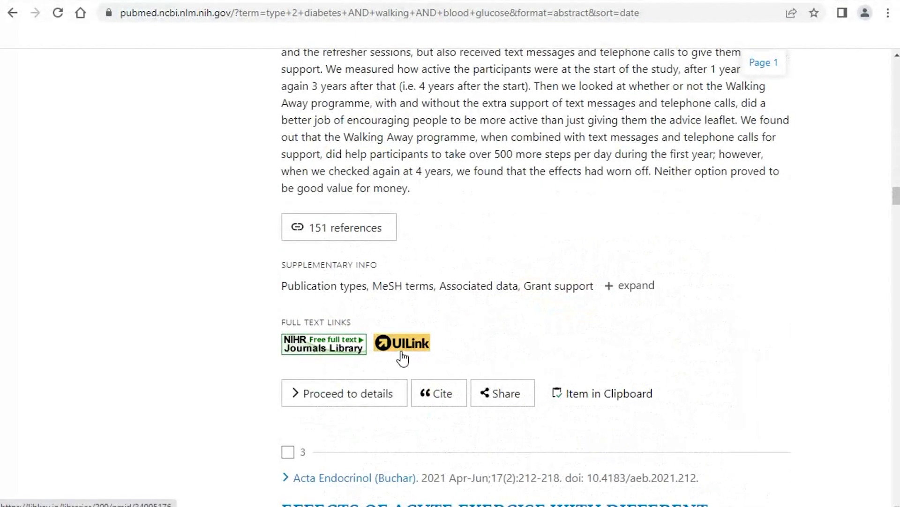
left_click(410, 345)
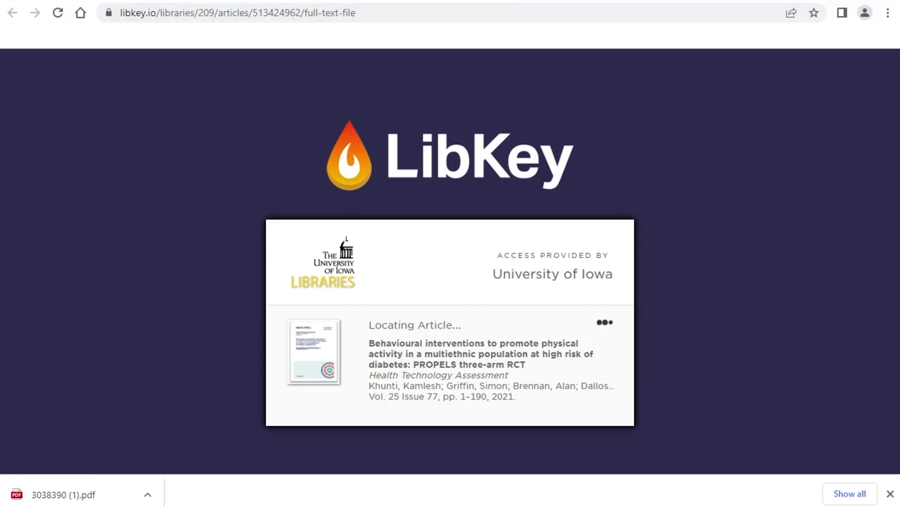
key("ctrl+w")
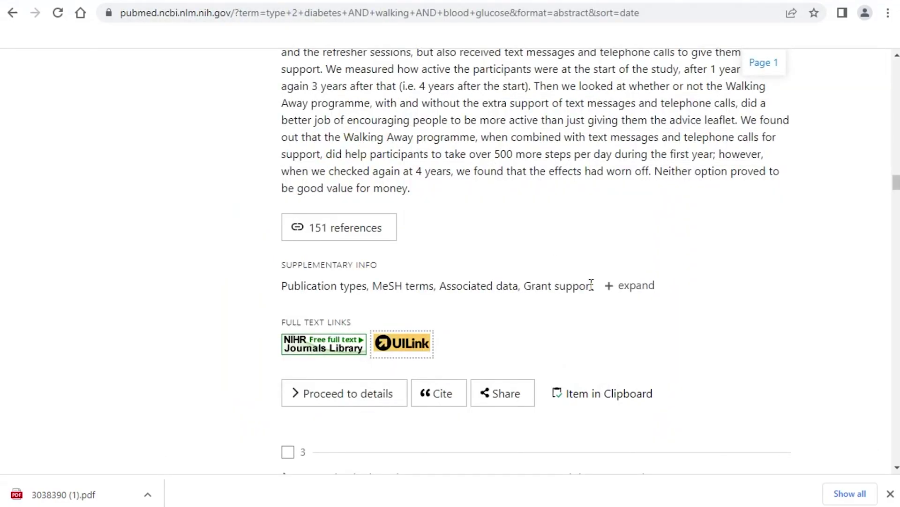
Show the citation of the PROPELS three-arm RCT article in AMA format, highlight its text and close the citation.
scroll(609, 315, "down", 1)
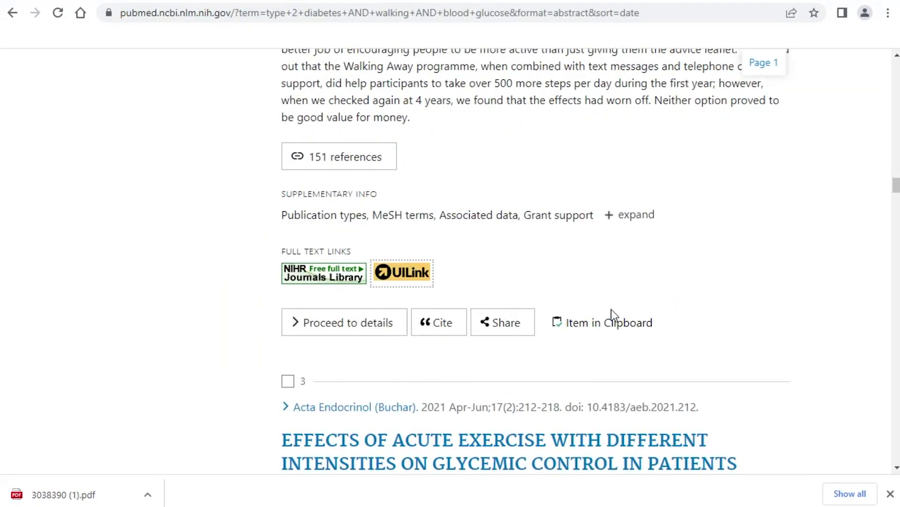
left_click(447, 328)
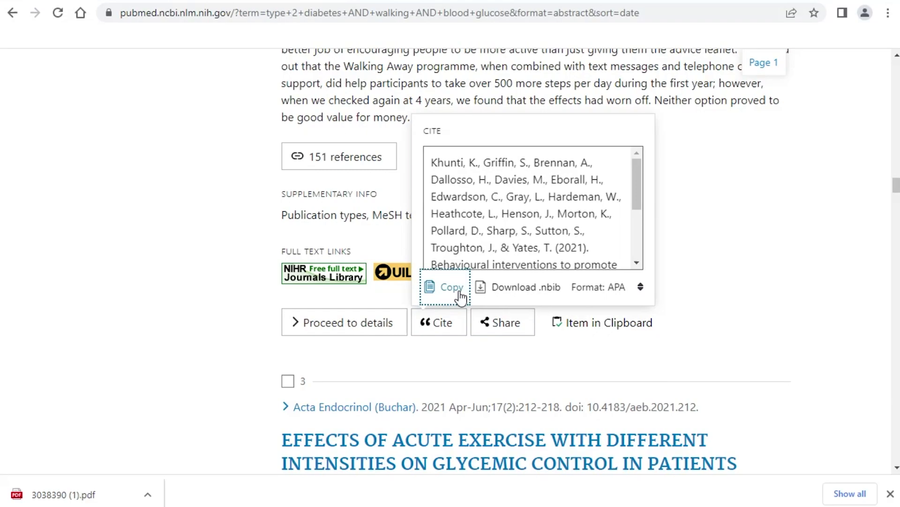
left_click(623, 288)
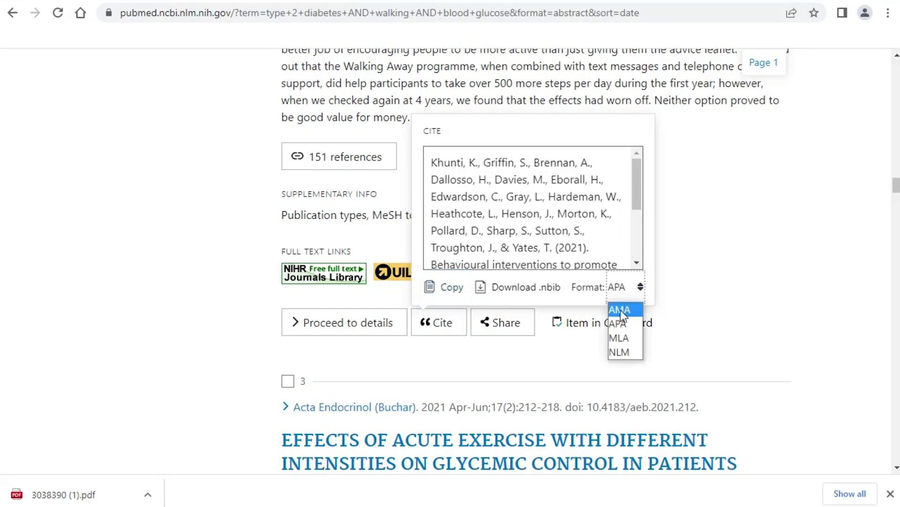
left_click(623, 320)
left_click_drag(570, 264, 429, 180)
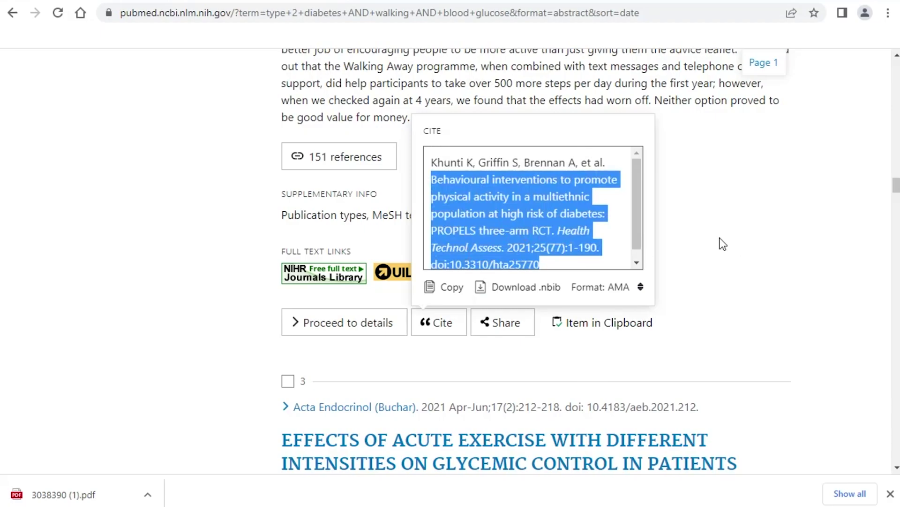
left_click(642, 288)
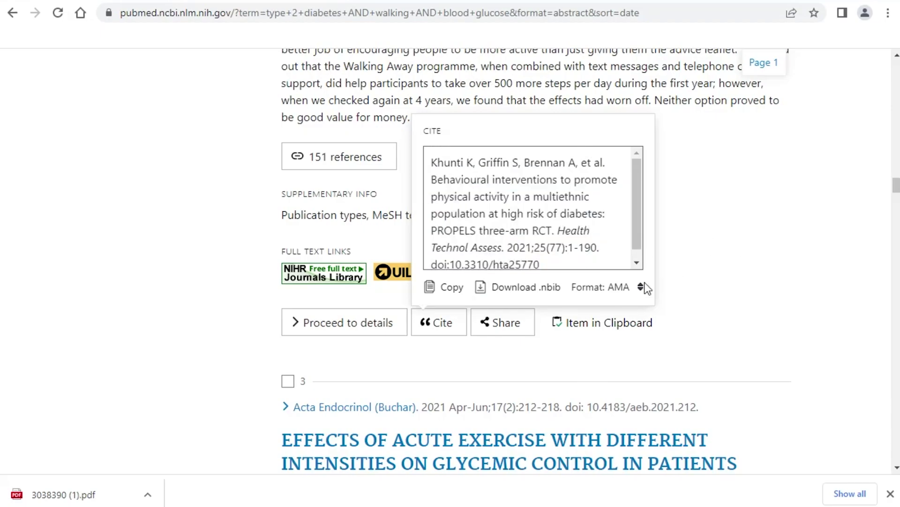
left_click(730, 259)
left_click(733, 259)
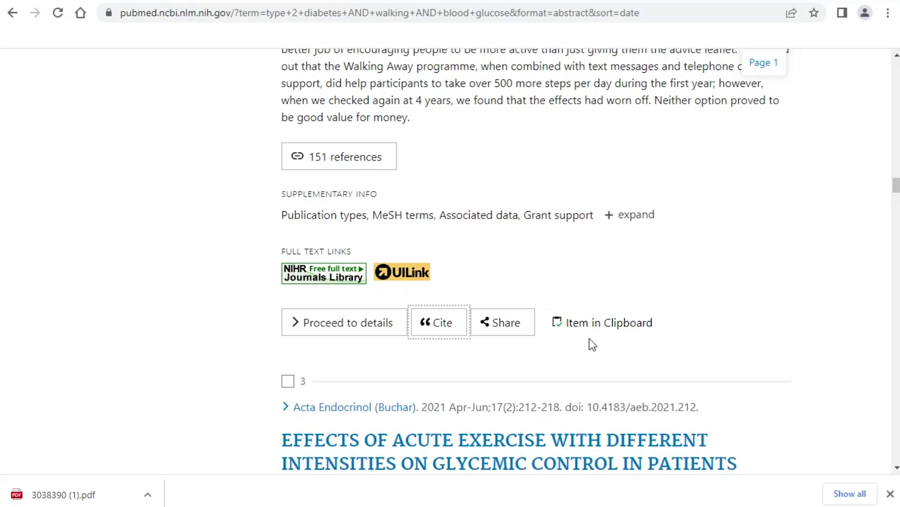
Open the sharing options of the PROPELS article, select its permalink and close the options.
left_click(506, 336)
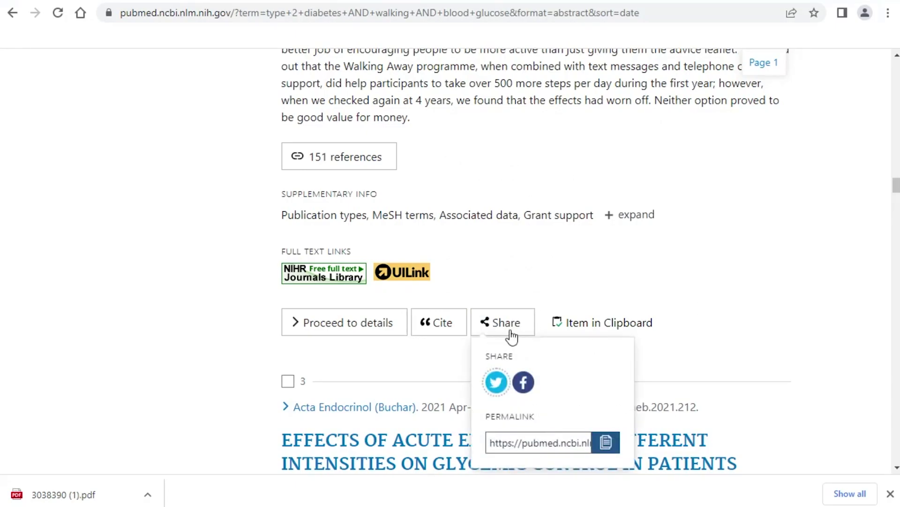
left_click(510, 443)
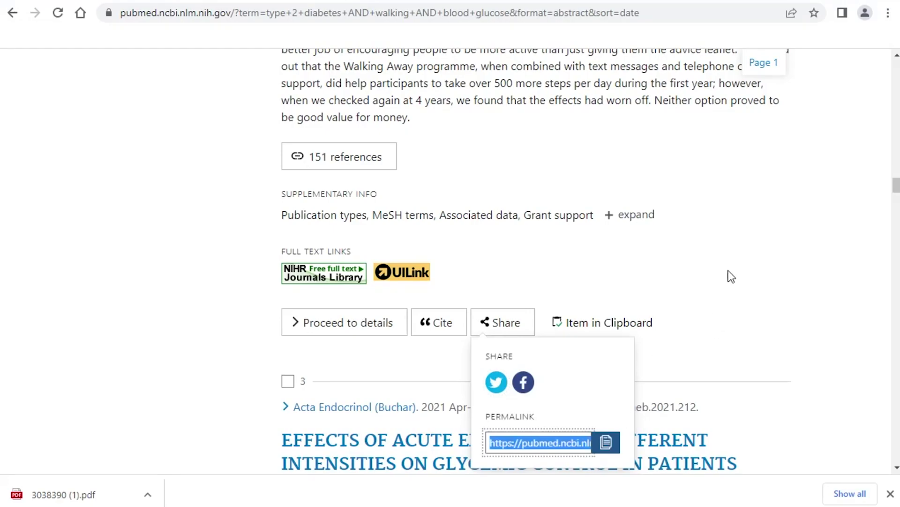
key("Escape")
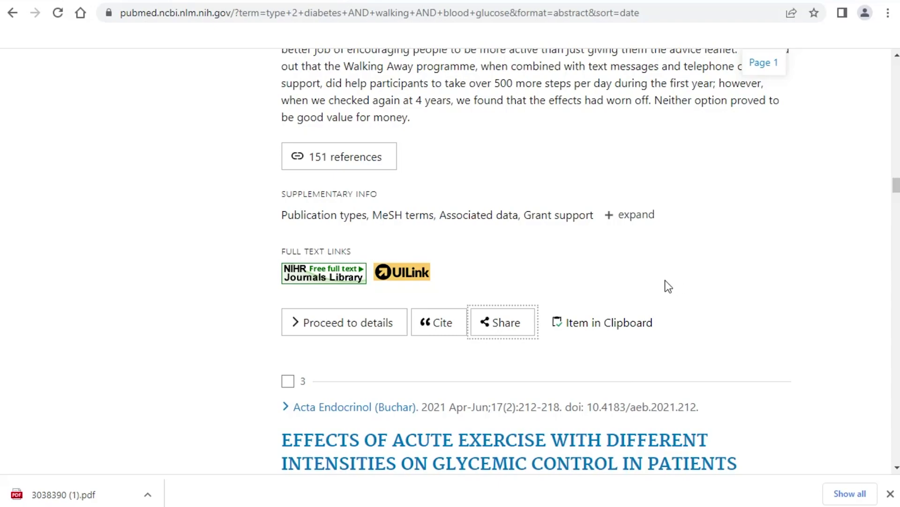
Add Clinical Study through the additional article type filters and apply that filter to the search results.
scroll(668, 286, "up", 15)
scroll(649, 286, "up", 10)
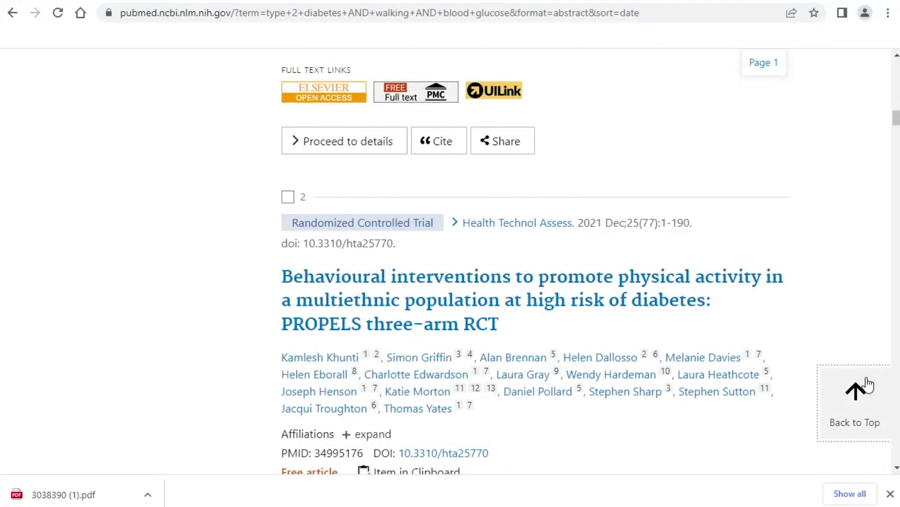
left_click(867, 385)
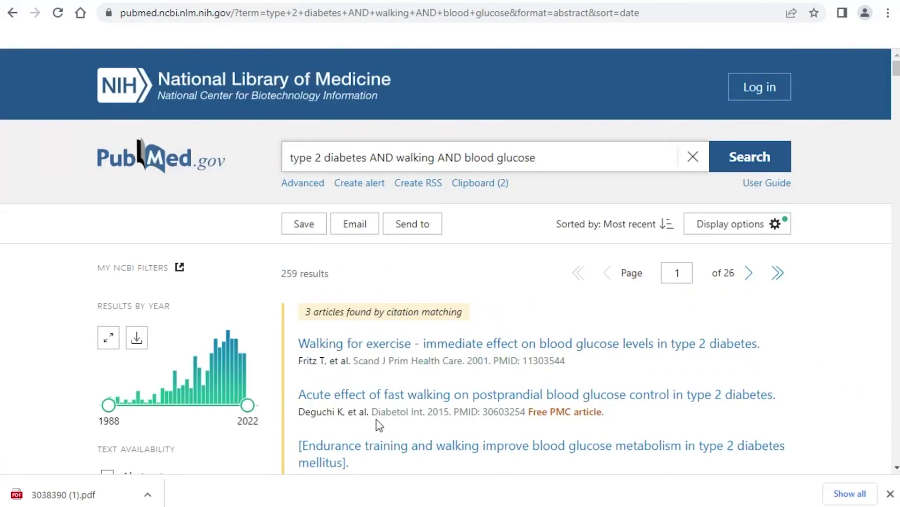
scroll(247, 432, "down", 5)
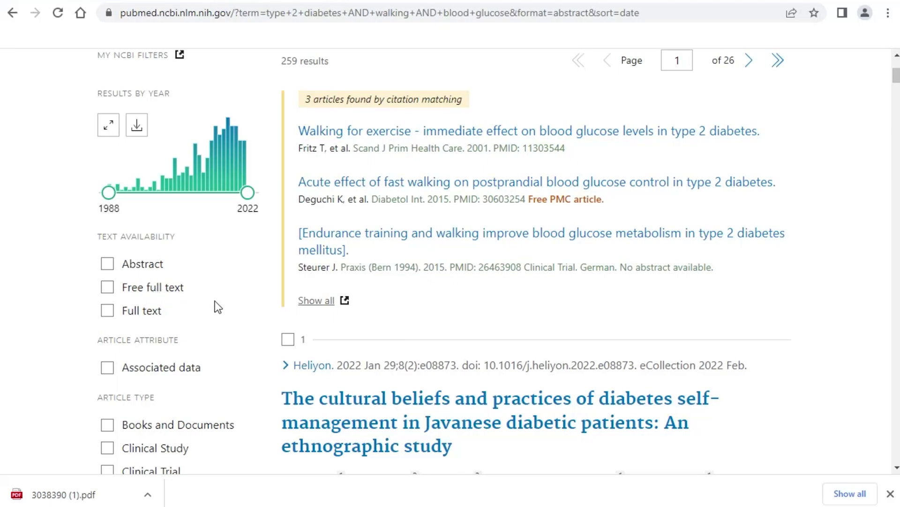
scroll(214, 304, "down", 3)
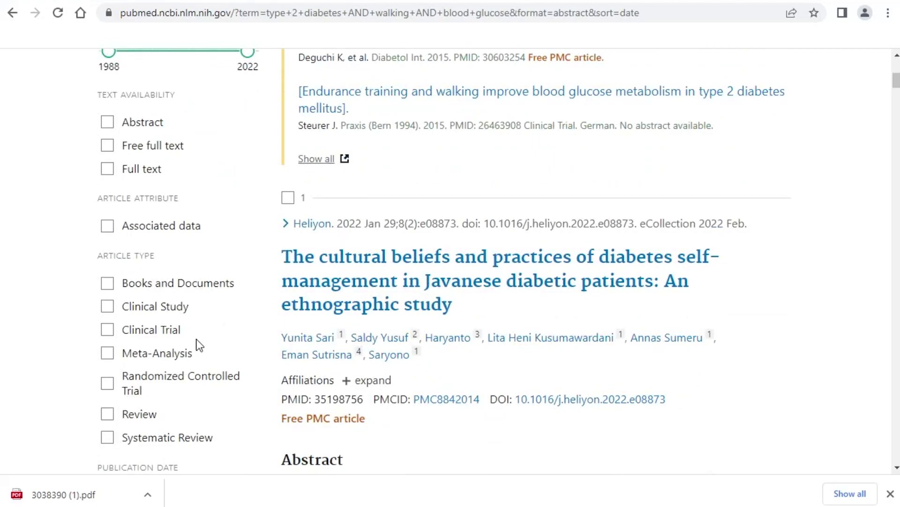
scroll(193, 348, "down", 6)
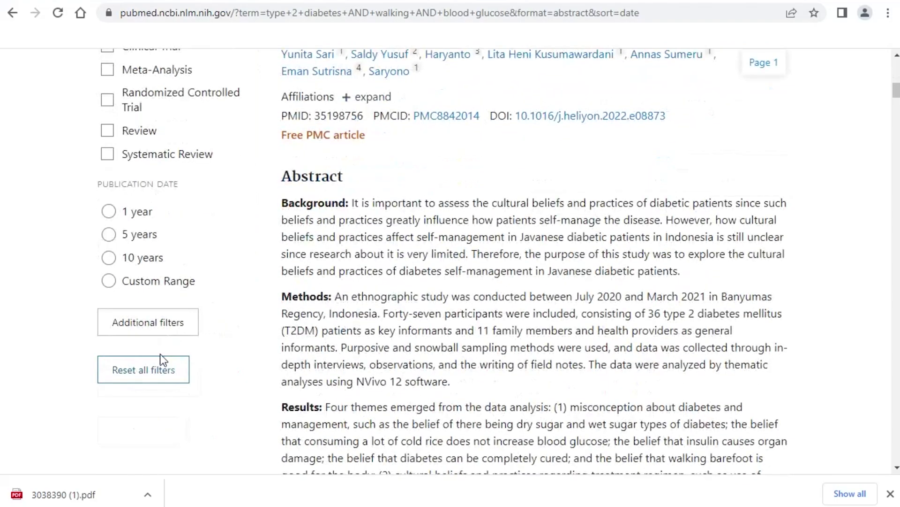
left_click(148, 330)
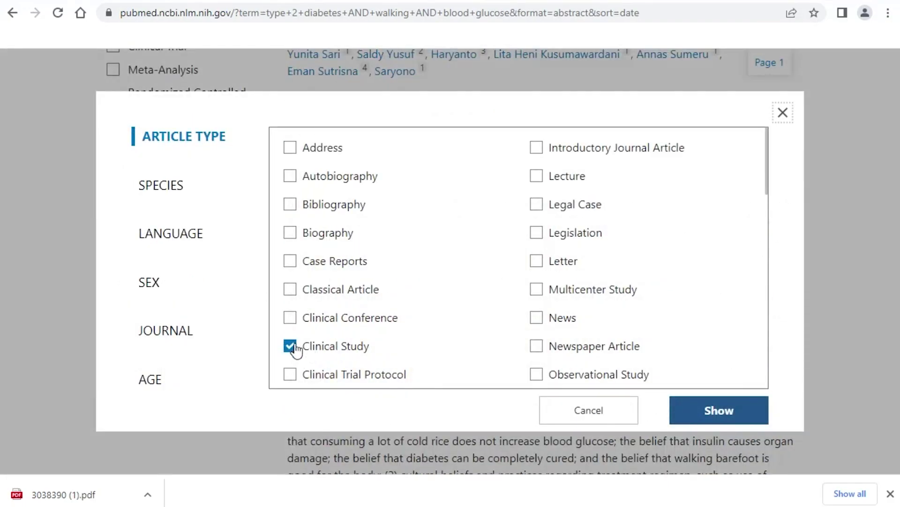
left_click(719, 412)
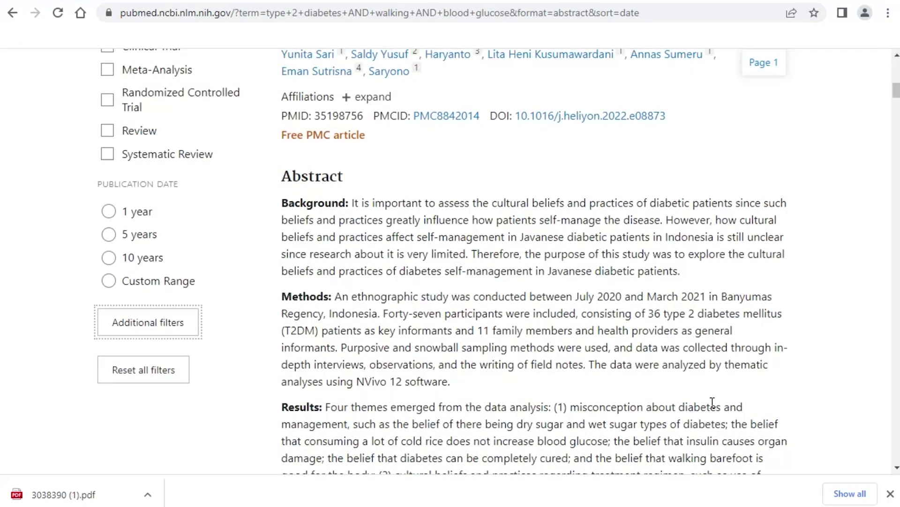
scroll(181, 358, "up", 3)
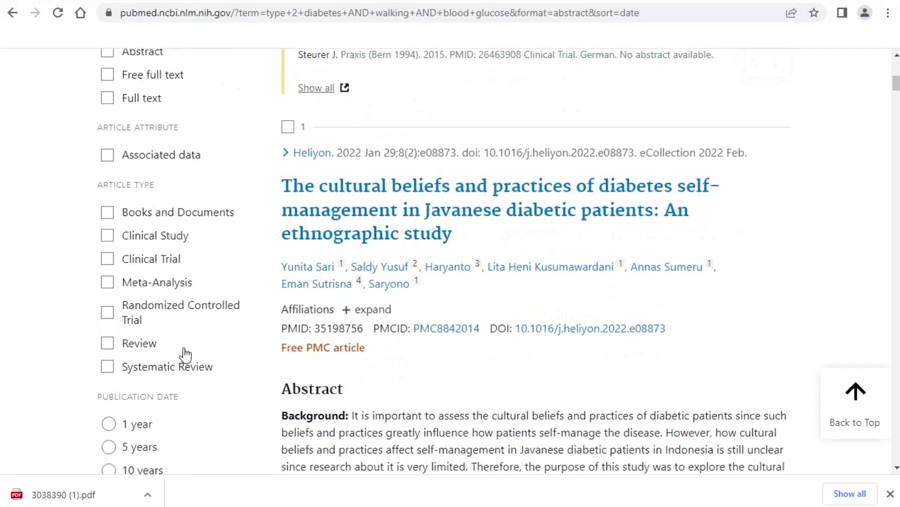
left_click(108, 235)
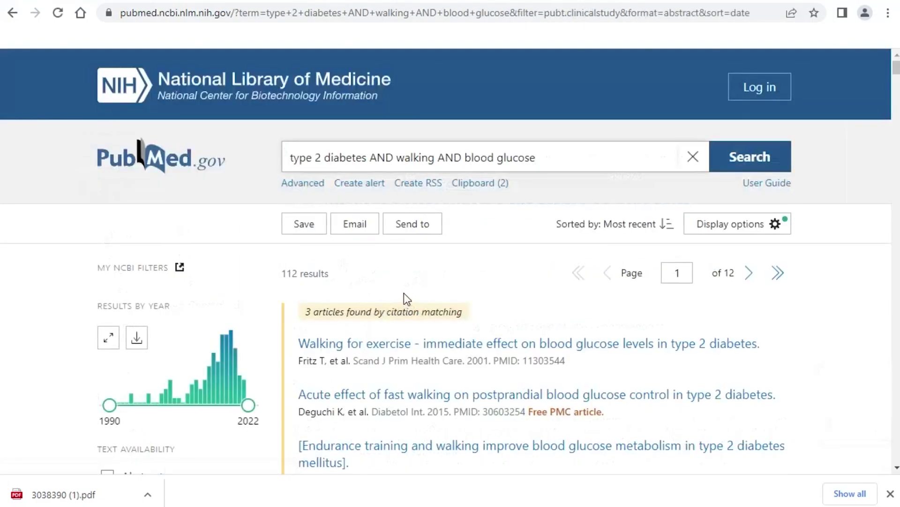
Select the ninth result, "Prospectively Reallocating Sedentary Time", and another article below it in the filtered results.
scroll(402, 293, "down", 1)
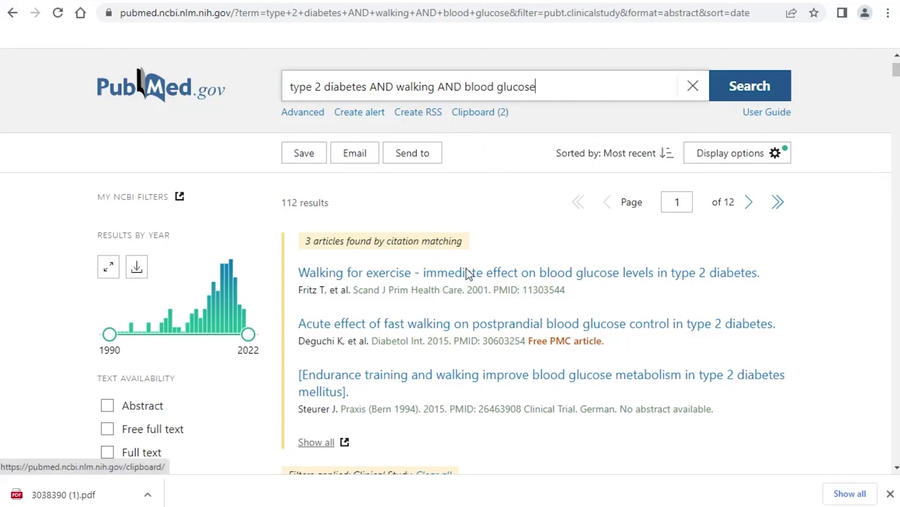
scroll(472, 291, "down", 2)
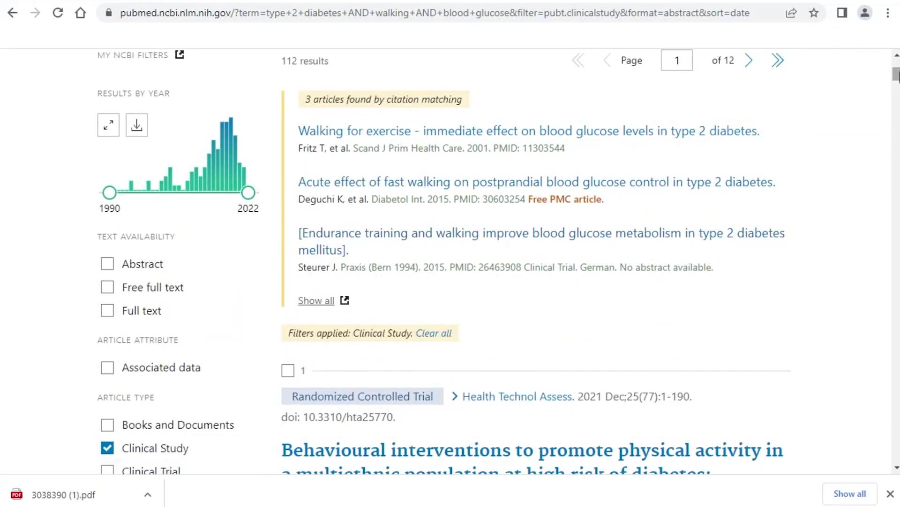
scroll(613, 263, "down", 10)
left_click_drag(896, 244, 896, 374)
scroll(665, 417, "down", 5)
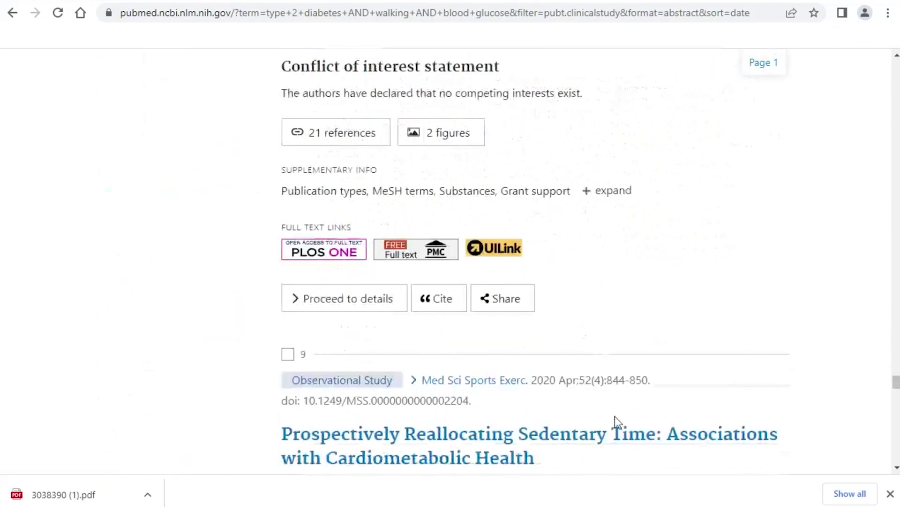
left_click(288, 353)
scroll(302, 387, "down", 15)
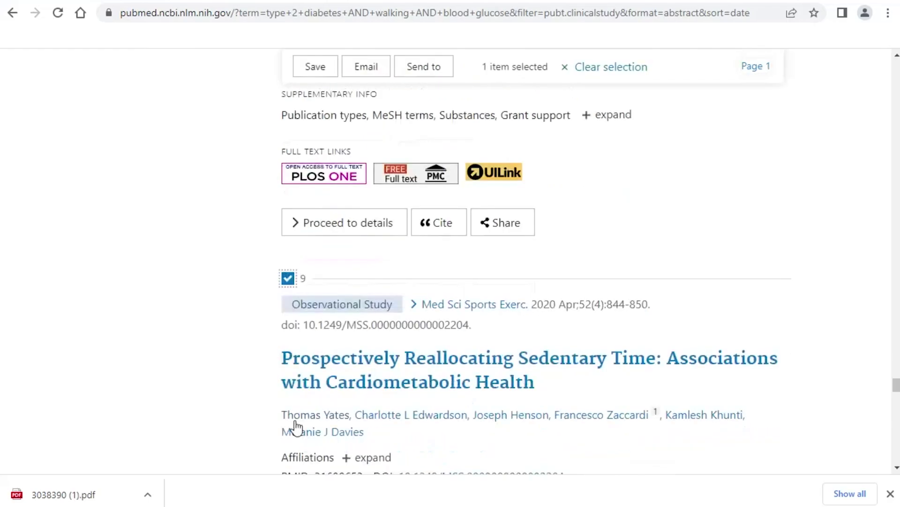
left_click(285, 364)
Send the two selected articles to the Clipboard.
scroll(893, 404, "up", 10)
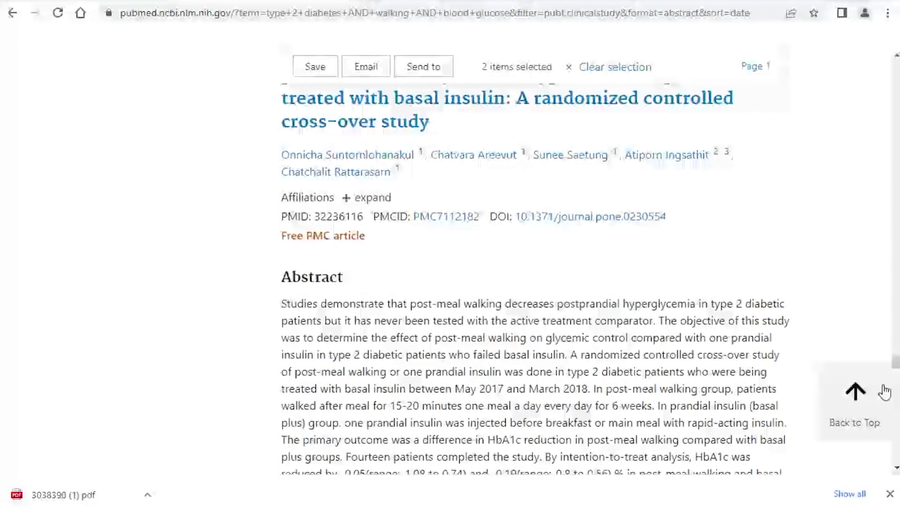
left_click(871, 397)
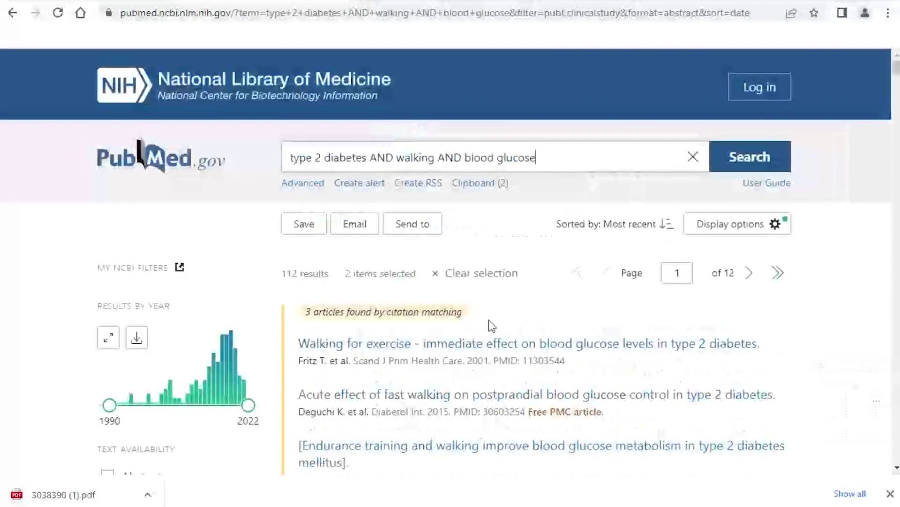
left_click(422, 230)
left_click(384, 279)
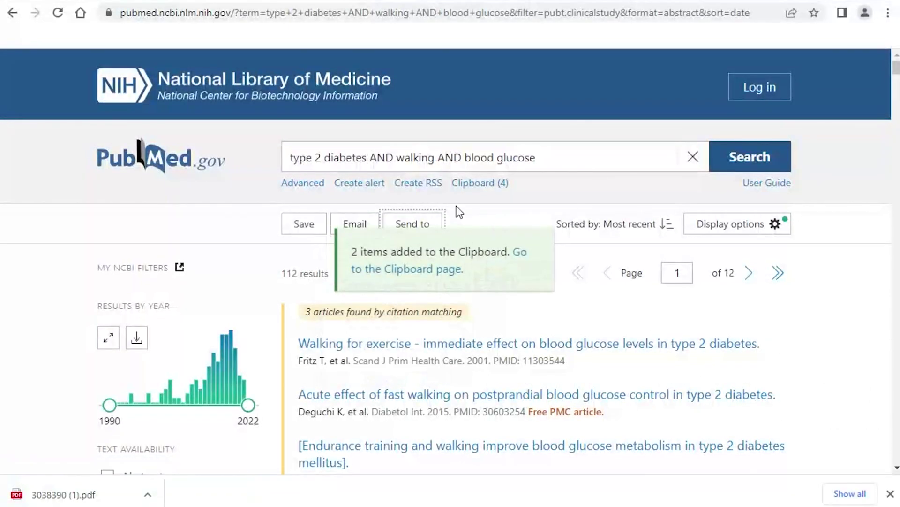
Open the Clipboard page and review the saved articles.
left_click(480, 185)
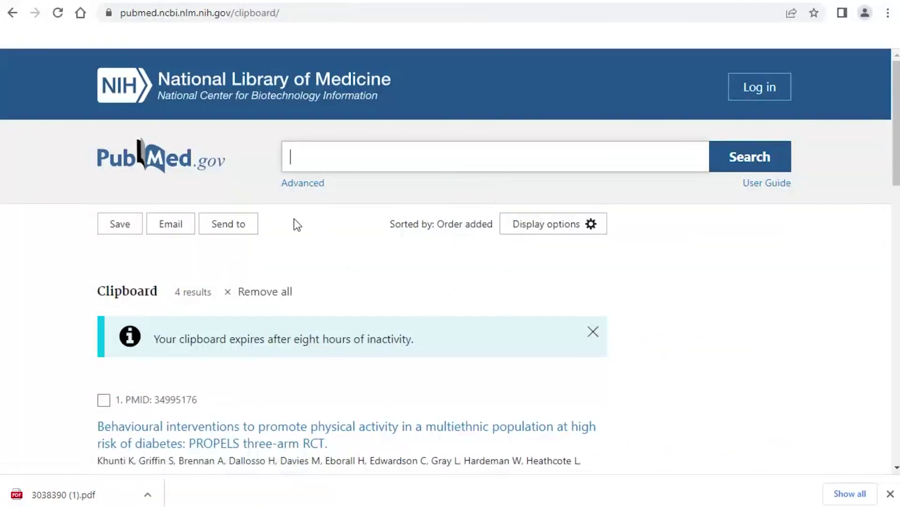
scroll(325, 243, "down", 5)
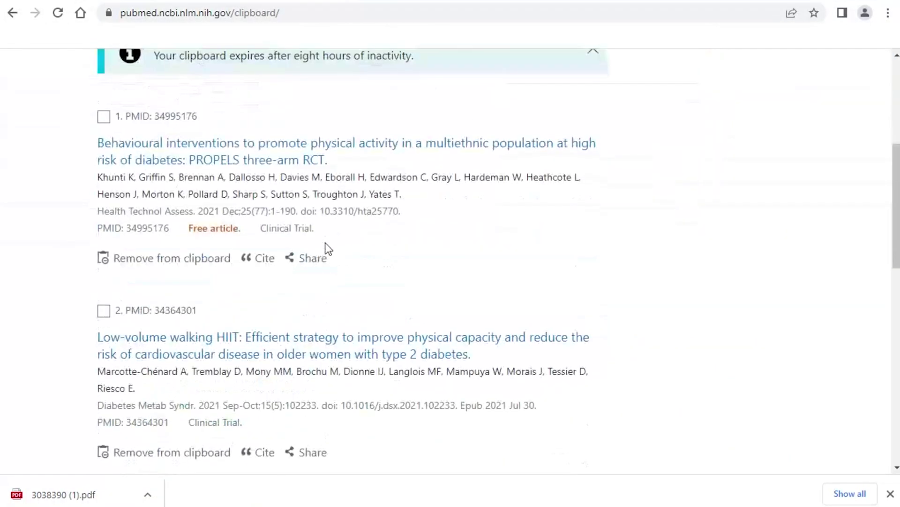
scroll(404, 274, "down", 8)
scroll(402, 276, "up", 7)
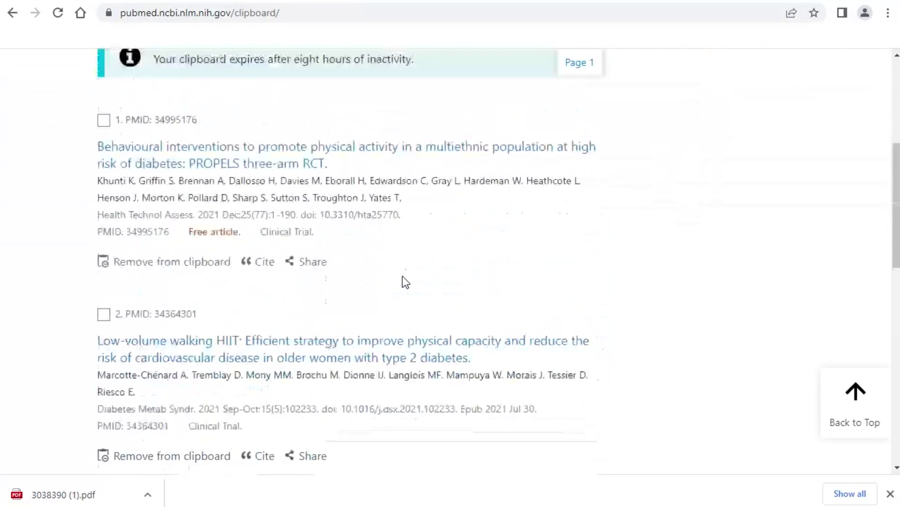
scroll(402, 275, "up", 6)
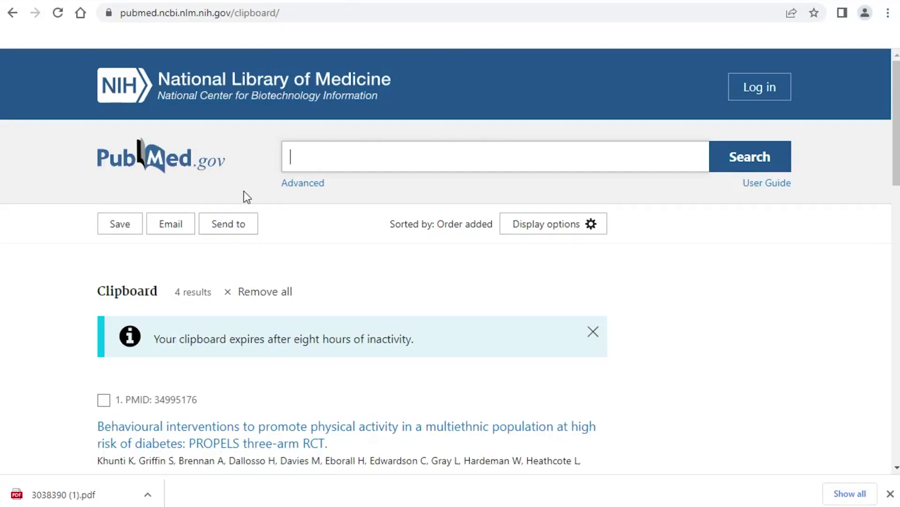
Open the Advanced Search Builder from the PubMed home page and browse the available search fields, keeping All Fields.
left_click(177, 165)
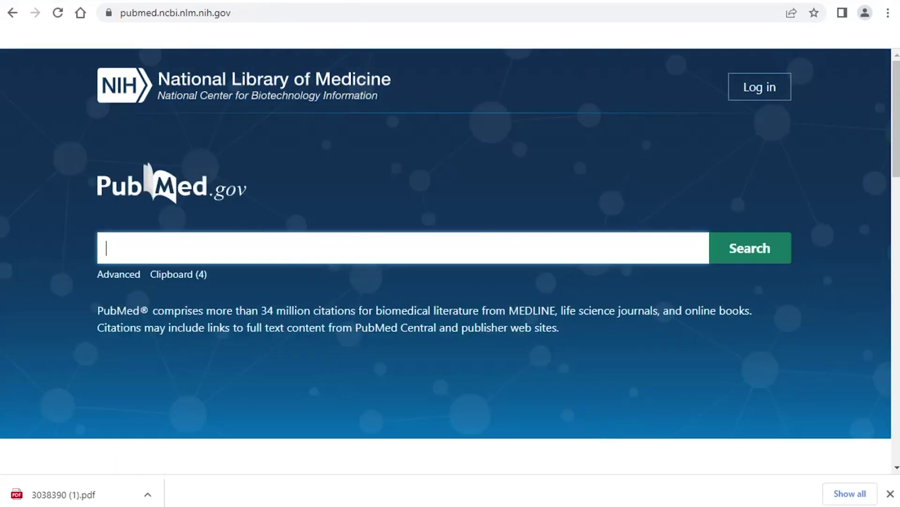
left_click(118, 275)
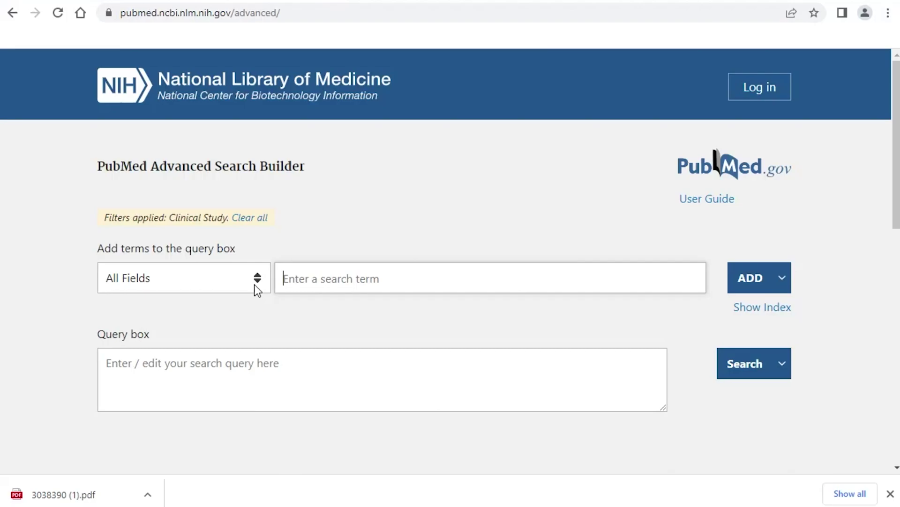
left_click(257, 289)
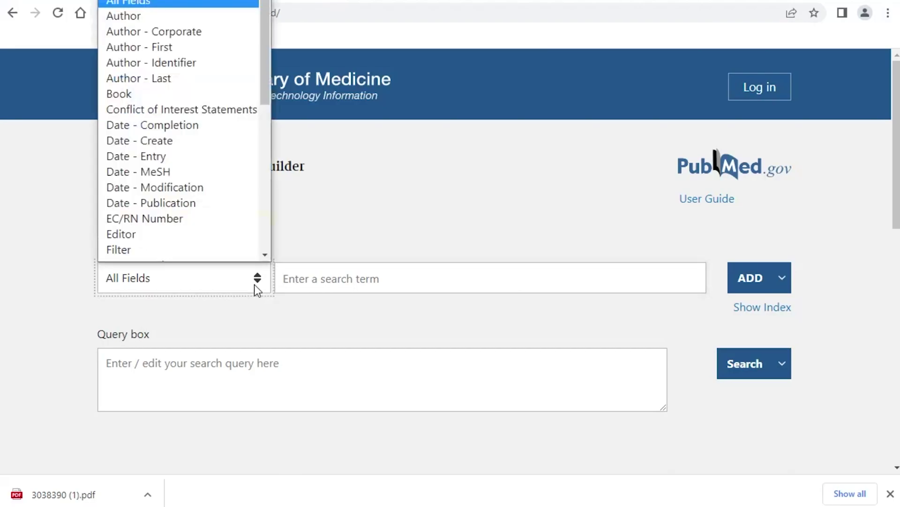
scroll(211, 206, "down", 1)
scroll(227, 196, "down", 5)
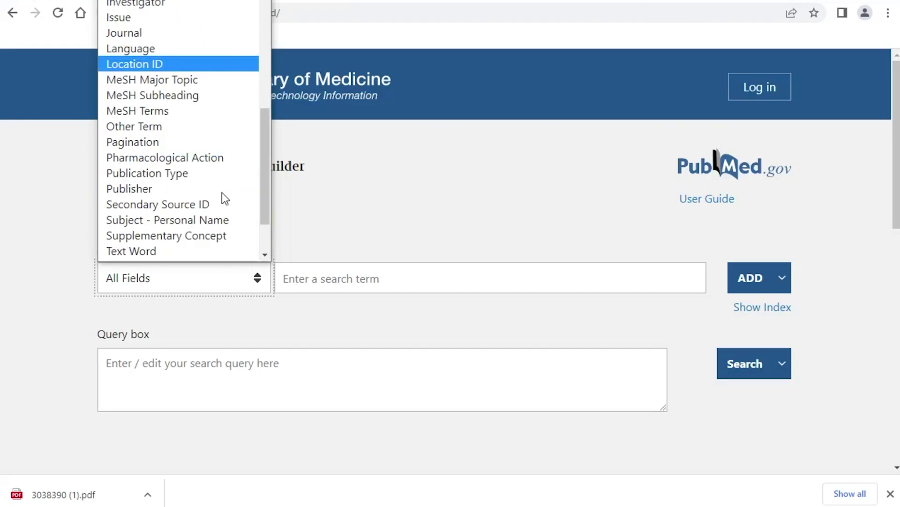
left_click(439, 205)
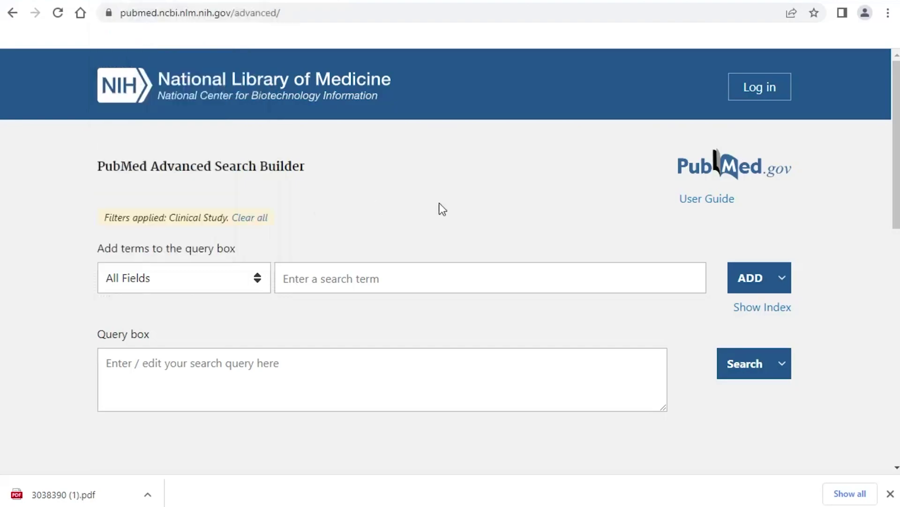
Open the MeSH Database from the Explore links on the PubMed home page and return to the home page.
left_click(730, 167)
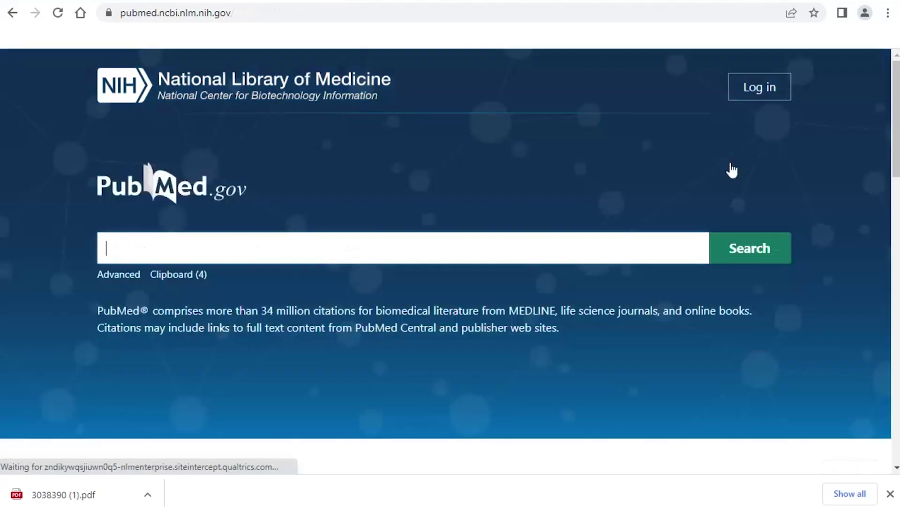
scroll(694, 209, "down", 4)
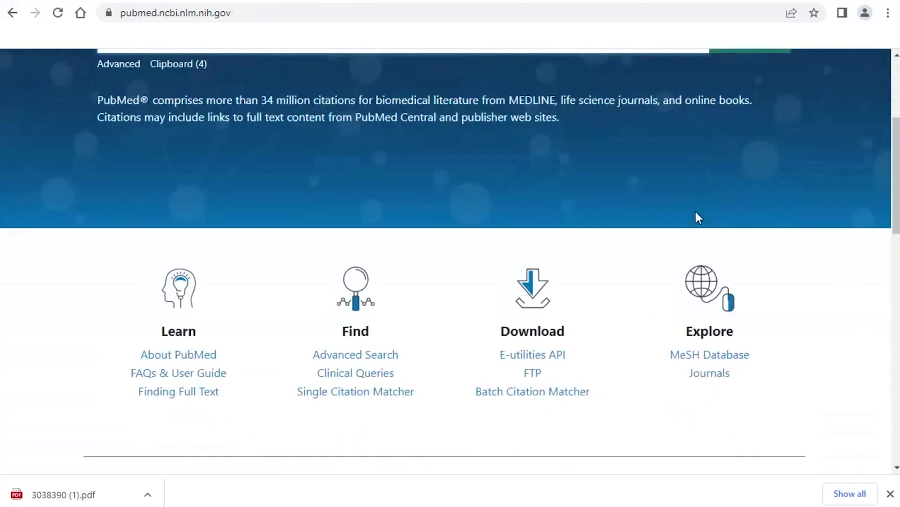
left_click(707, 355)
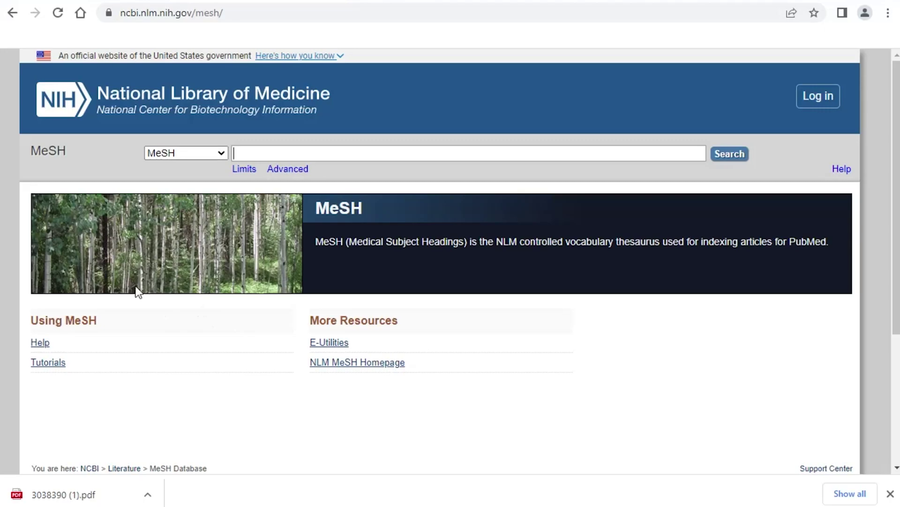
left_click(13, 13)
scroll(503, 235, "up", 4)
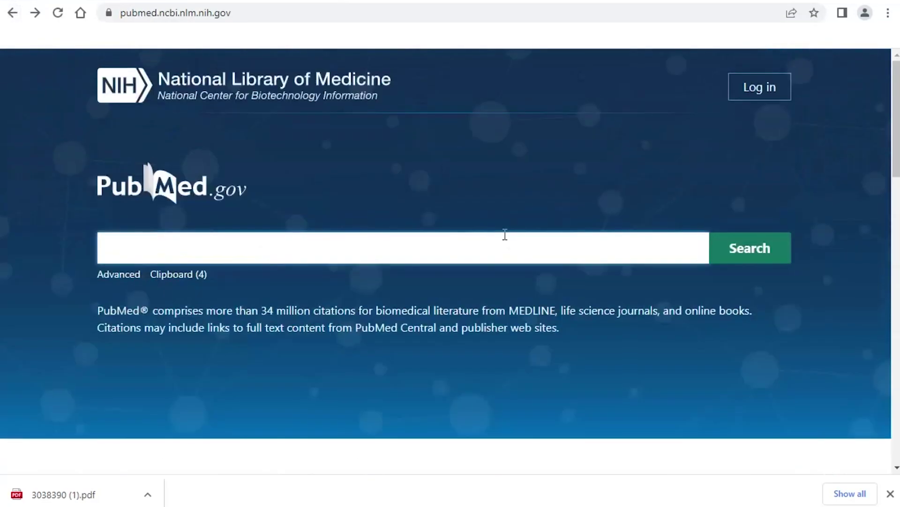